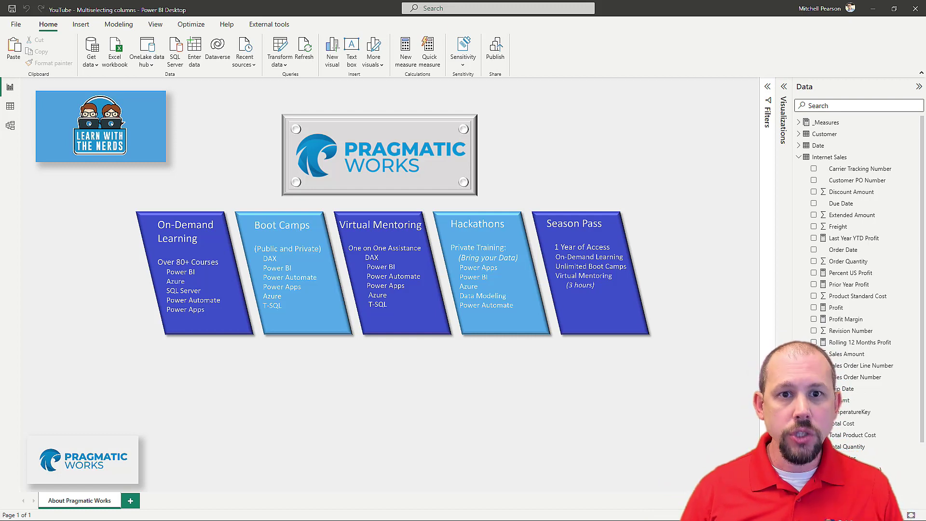
# Expand _Measures and review the DAX of Last Year YTD Profit, Prior Year Profit, Profit and Profit Margin
pyautogui.click(799, 121)
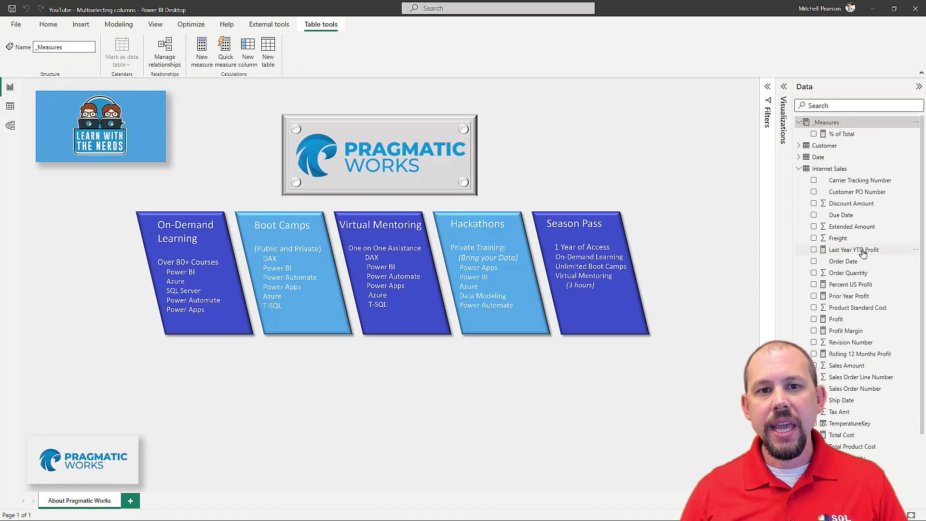
pyautogui.click(836, 250)
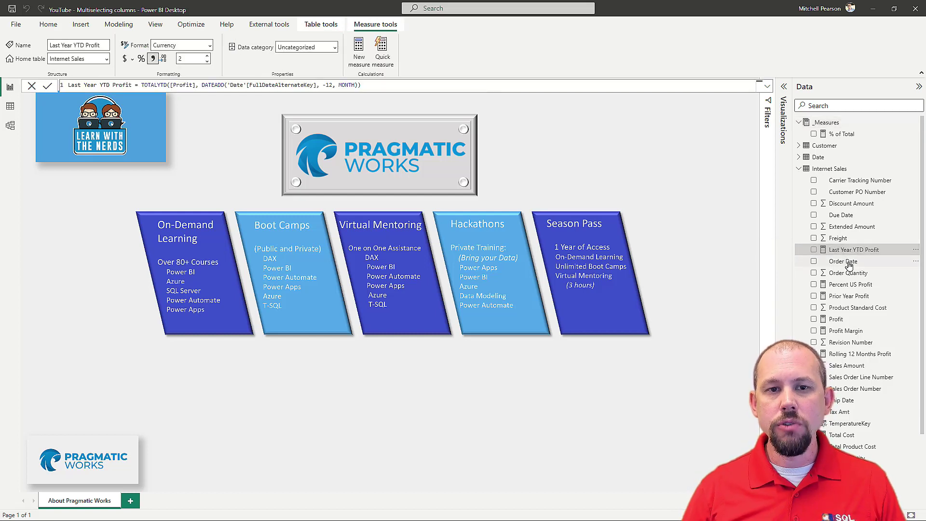
pyautogui.click(851, 295)
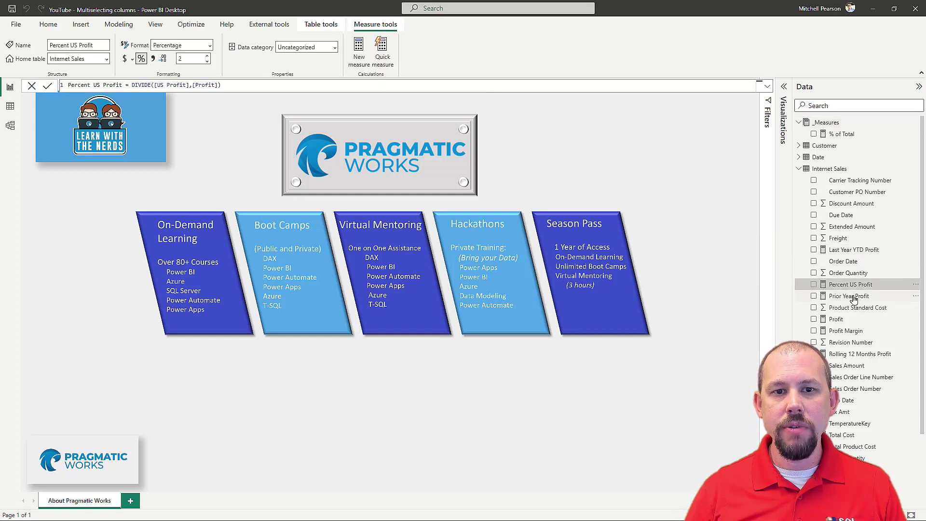
pyautogui.click(853, 319)
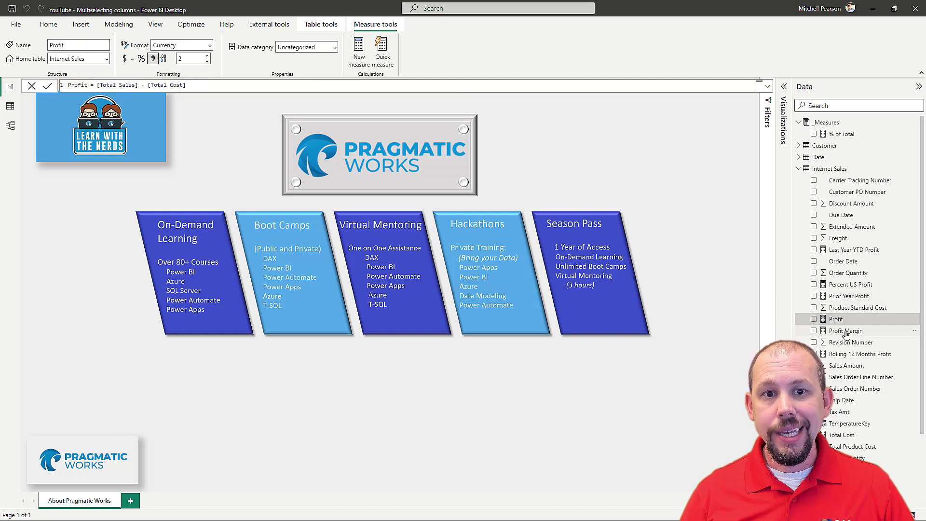
pyautogui.click(849, 331)
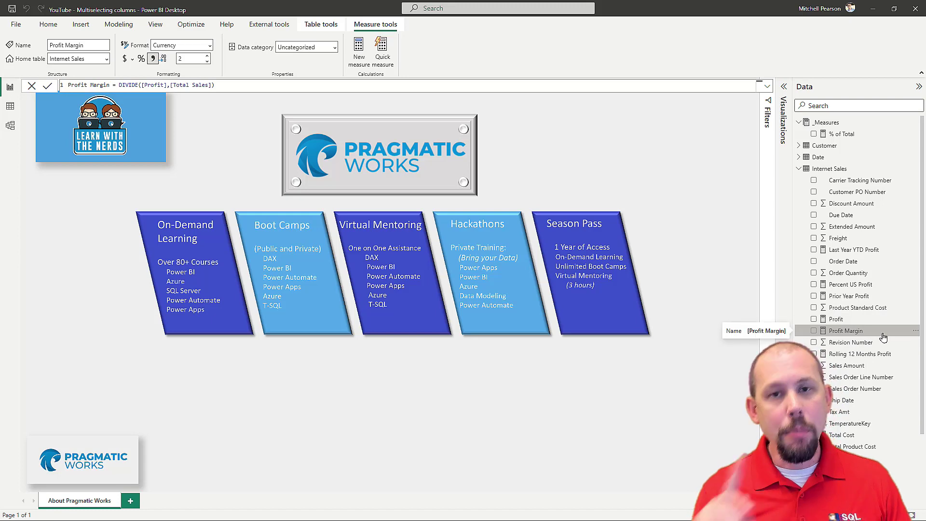
# In Model view, expand Internet Sales and select Last Year YTD Profit, Percent US Profit, Prior Year Profit, Profit and Profit Margin
pyautogui.click(10, 126)
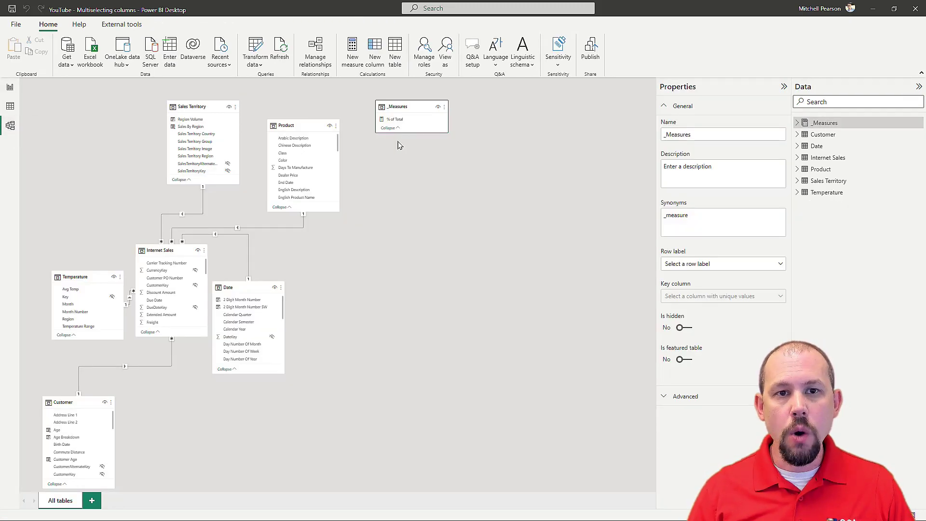
pyautogui.click(797, 158)
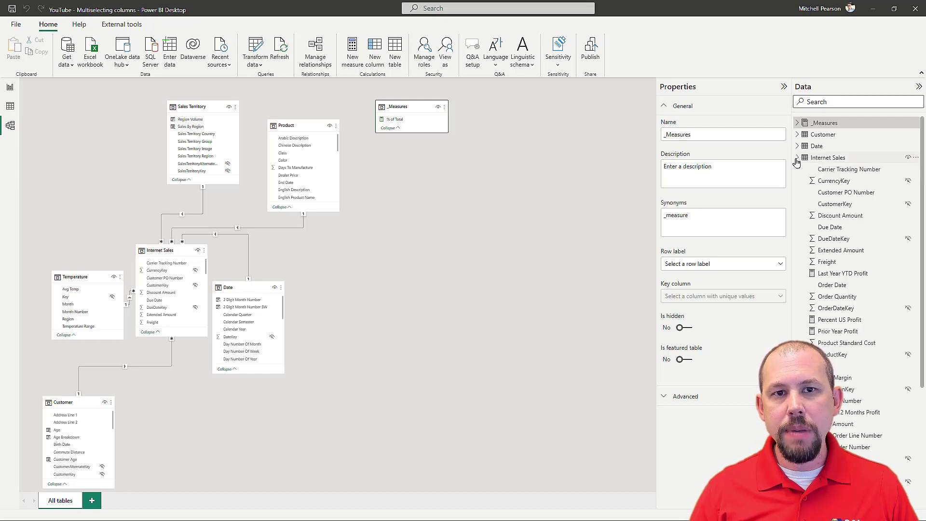
pyautogui.click(832, 273)
pyautogui.keyDown('ctrl'); pyautogui.click(842, 321); pyautogui.keyUp('ctrl')
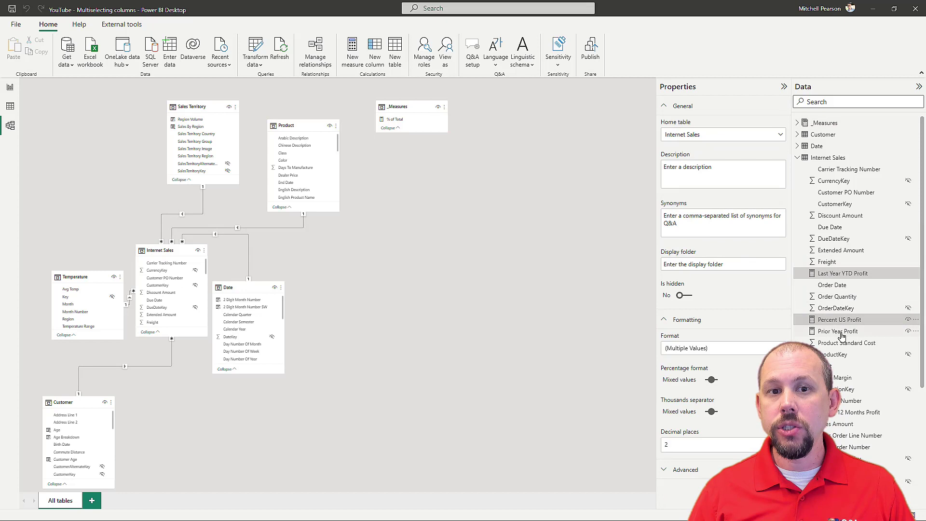
pyautogui.keyDown('ctrl'); pyautogui.click(838, 332); pyautogui.keyUp('ctrl')
pyautogui.keyDown('ctrl'); pyautogui.click(834, 366); pyautogui.keyUp('ctrl')
pyautogui.keyDown('ctrl'); pyautogui.click(836, 377); pyautogui.keyUp('ctrl')
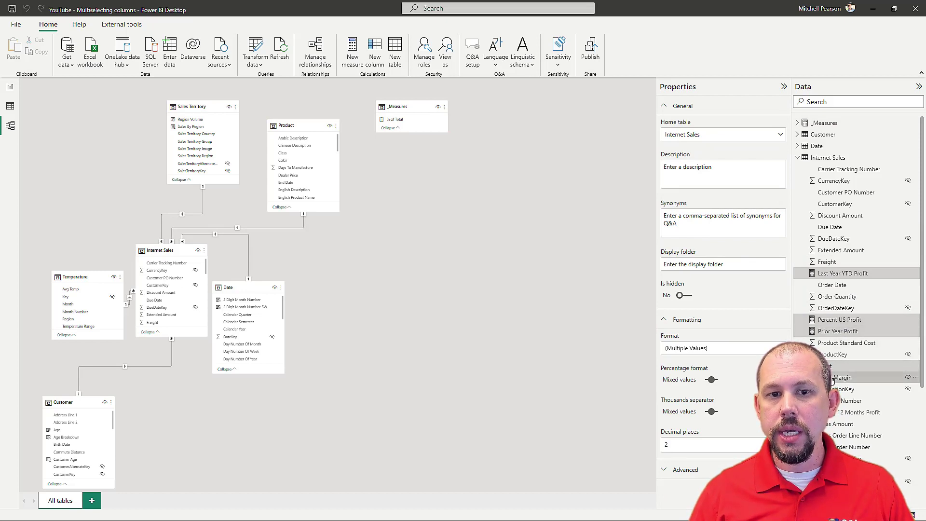
# Add Rolling 12 Months Profit, Total Cost, Total Quantity and the remaining measures, dropping a stray non-measure field
pyautogui.keyDown('ctrl'); pyautogui.click(839, 413); pyautogui.keyUp('ctrl')
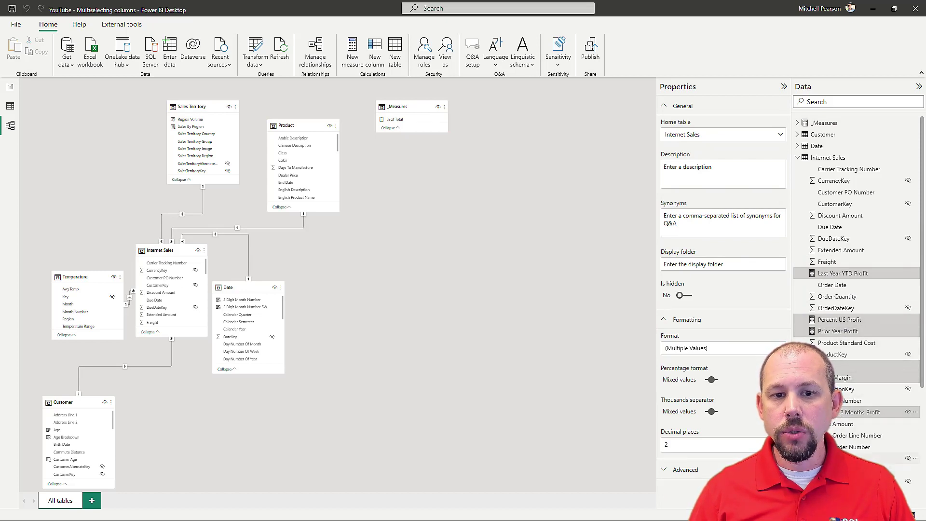
pyautogui.scroll(-3, 843, 458)
pyautogui.keyDown('ctrl'); pyautogui.click(839, 400); pyautogui.keyUp('ctrl')
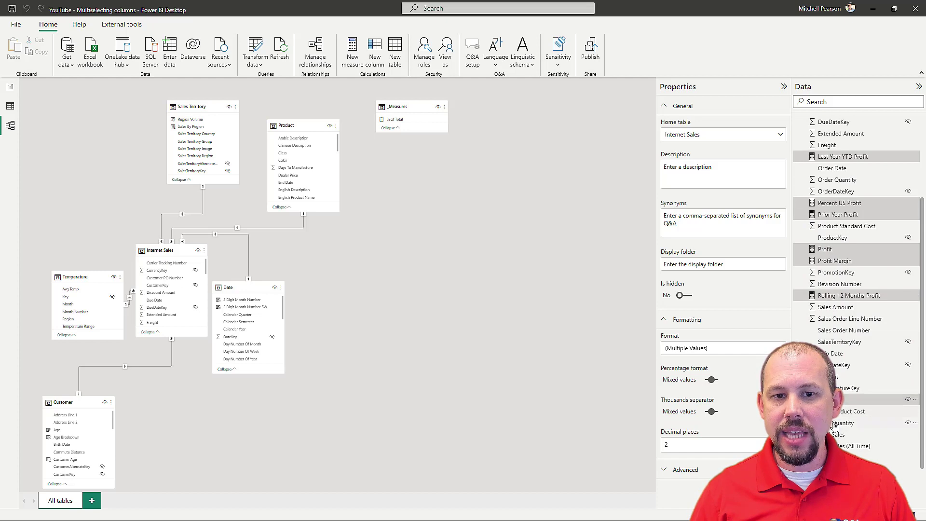
pyautogui.keyDown('ctrl'); pyautogui.click(835, 423); pyautogui.keyUp('ctrl')
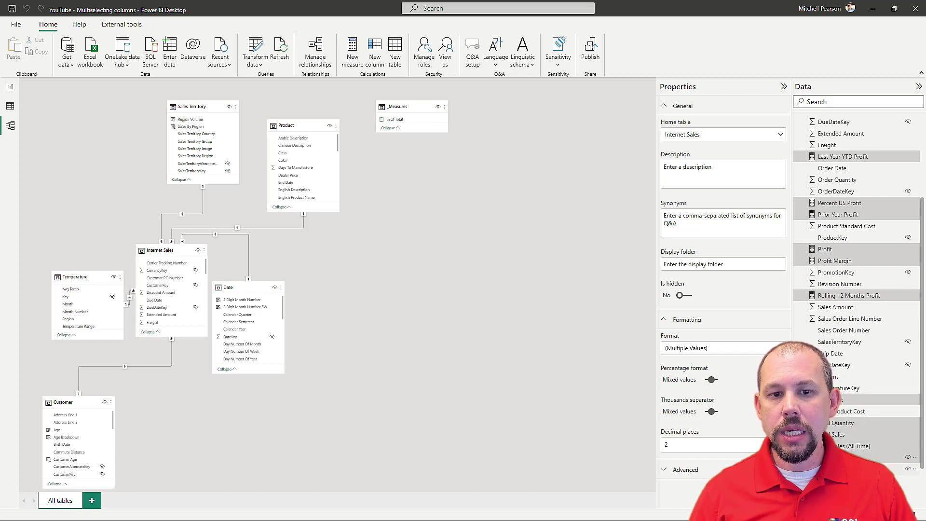
pyautogui.scroll(-1, 858, 434)
pyautogui.keyDown('ctrl'); pyautogui.click(851, 440); pyautogui.keyUp('ctrl')
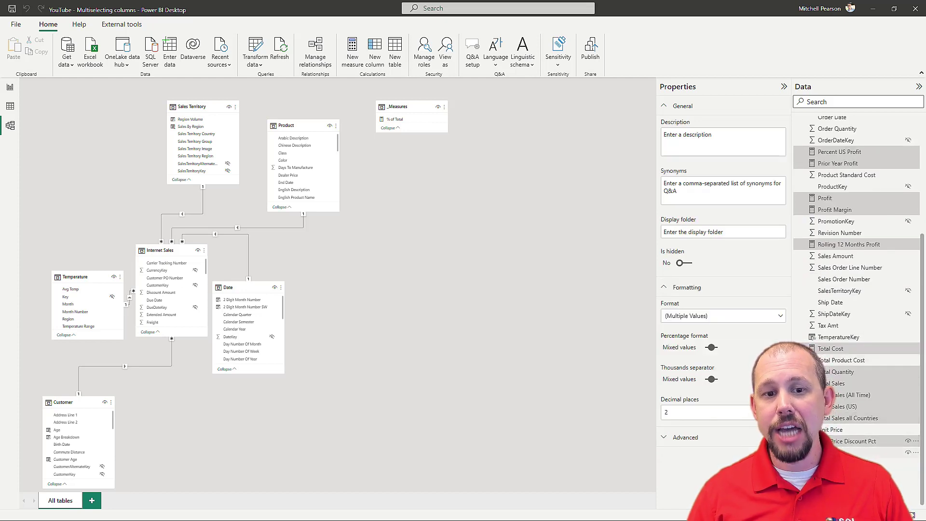
pyautogui.keyDown('ctrl'); pyautogui.click(852, 441); pyautogui.keyUp('ctrl')
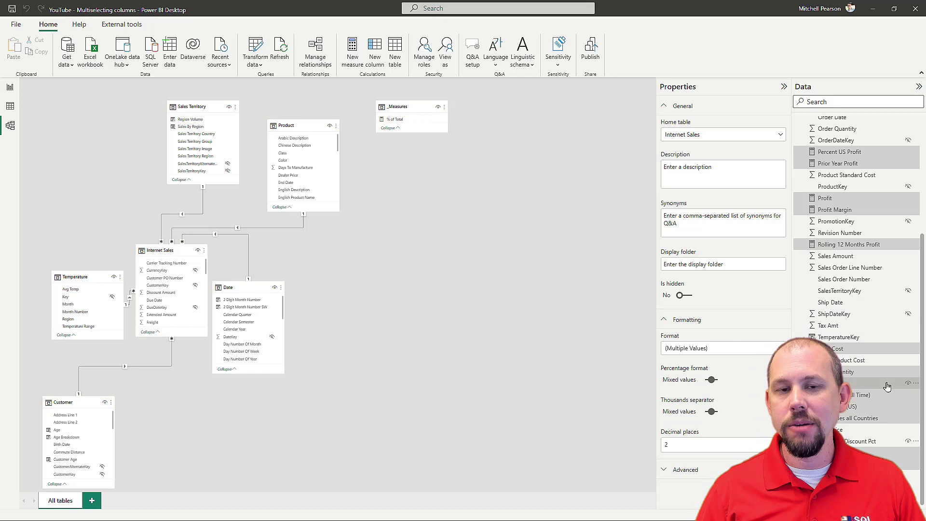
pyautogui.scroll(5, 837, 299)
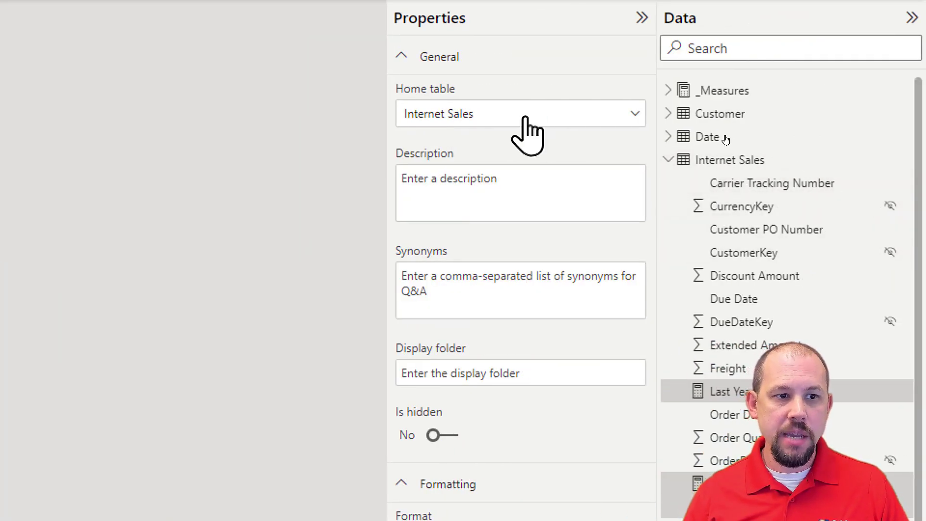
# Change the selected measures' Home table to _Measures and expand _Measures to confirm the move
pyautogui.click(558, 369)
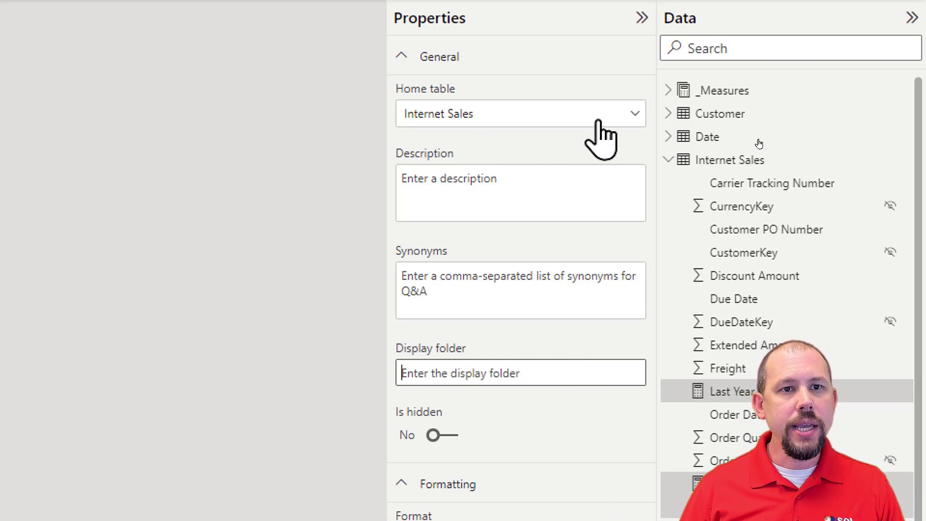
pyautogui.click(516, 115)
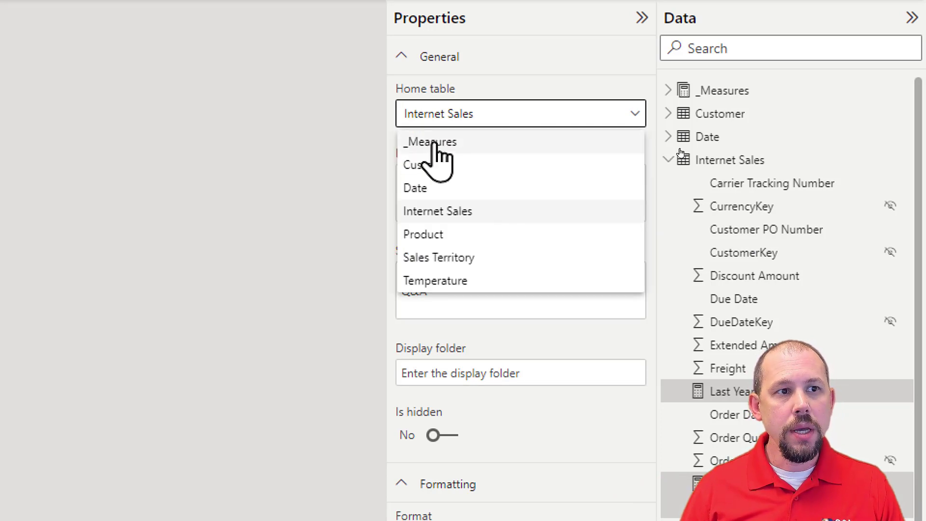
pyautogui.click(434, 143)
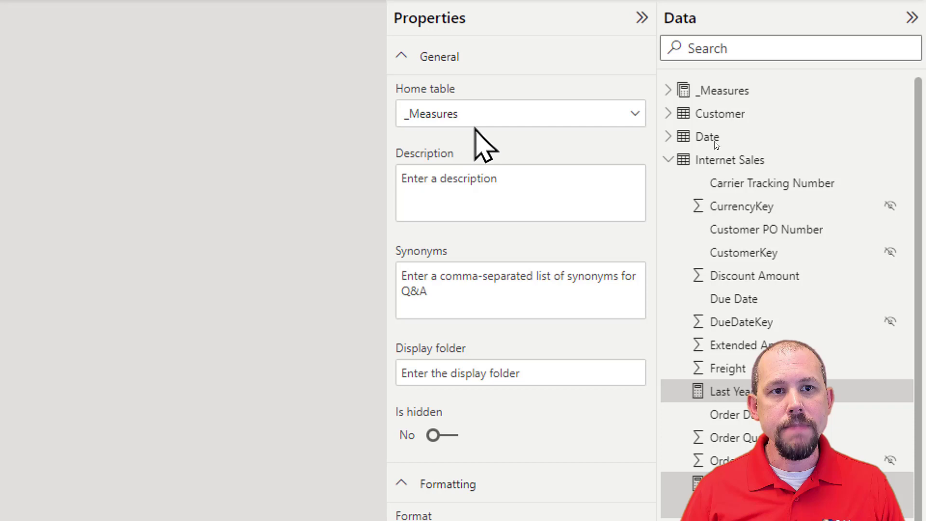
pyautogui.click(669, 91)
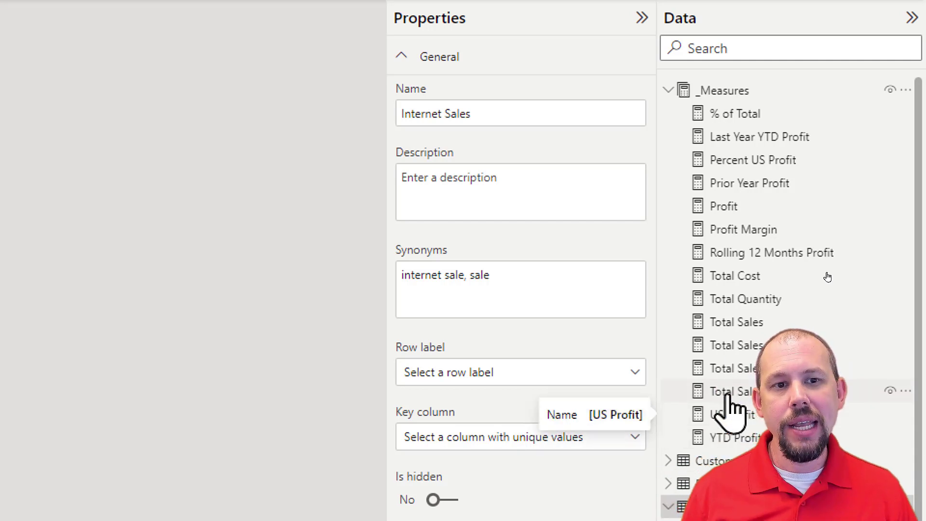
# Multi-select Total Cost, four Total Sales measures, US Profit, YTD Profit, Profit, Prior Year Profit and Last Year YTD Profit
pyautogui.click(738, 278)
pyautogui.keyDown('ctrl'); pyautogui.click(744, 322); pyautogui.keyUp('ctrl')
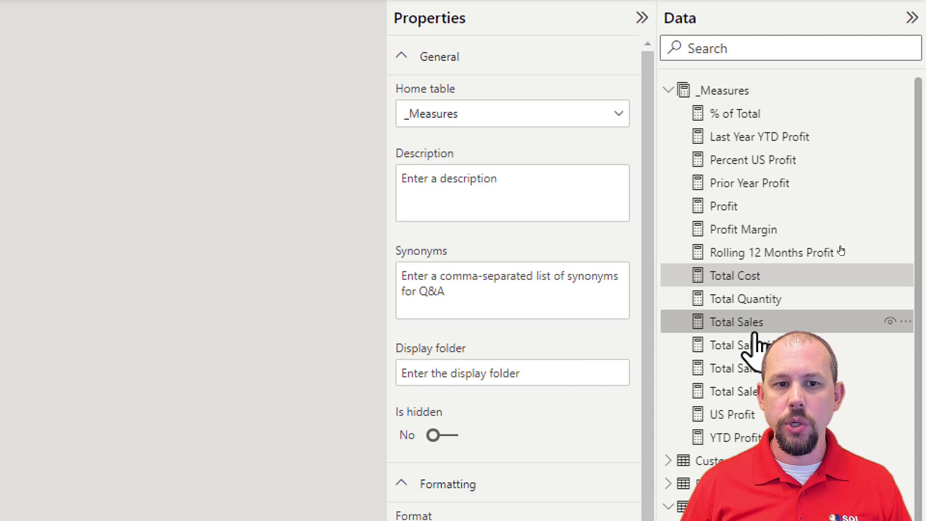
pyautogui.keyDown('ctrl'); pyautogui.click(760, 347); pyautogui.keyUp('ctrl')
pyautogui.keyDown('ctrl'); pyautogui.click(751, 367); pyautogui.keyUp('ctrl')
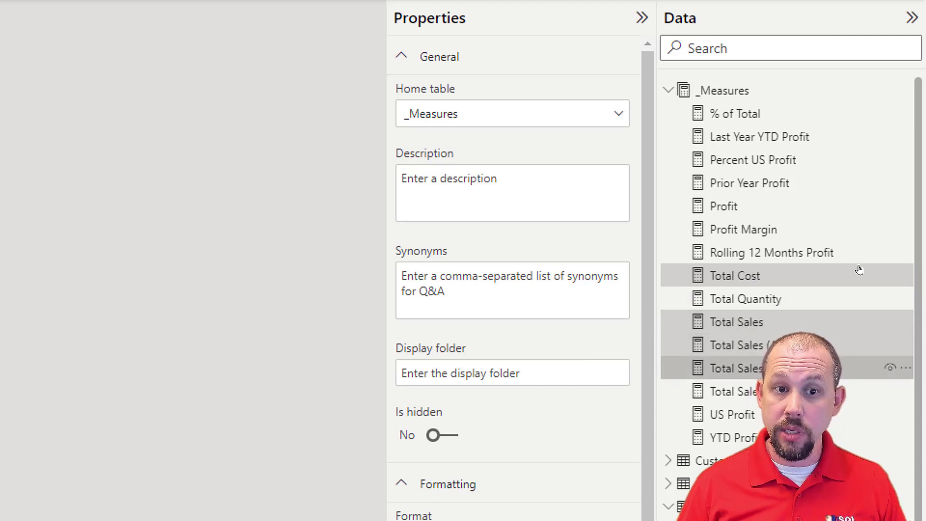
pyautogui.keyDown('ctrl'); pyautogui.click(728, 391); pyautogui.keyUp('ctrl')
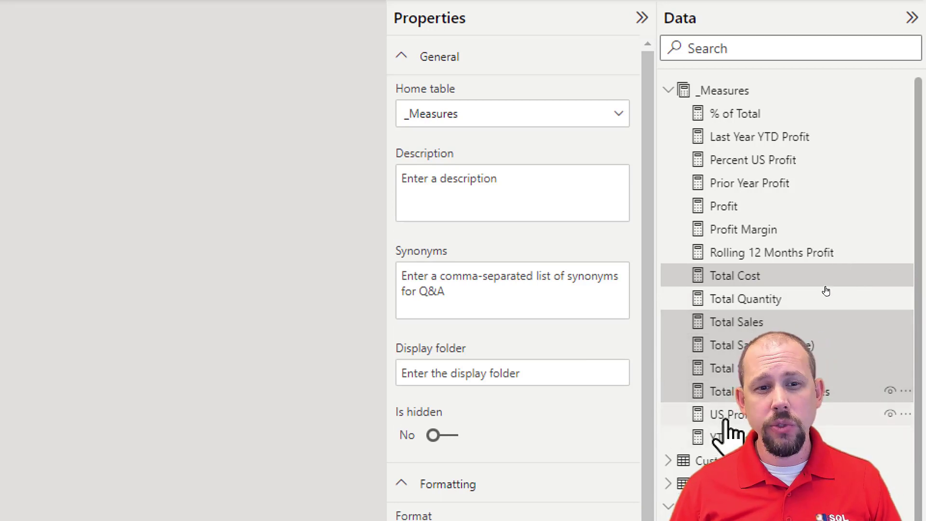
pyautogui.keyDown('ctrl'); pyautogui.click(728, 414); pyautogui.keyUp('ctrl')
pyautogui.keyDown('ctrl'); pyautogui.click(728, 437); pyautogui.keyUp('ctrl')
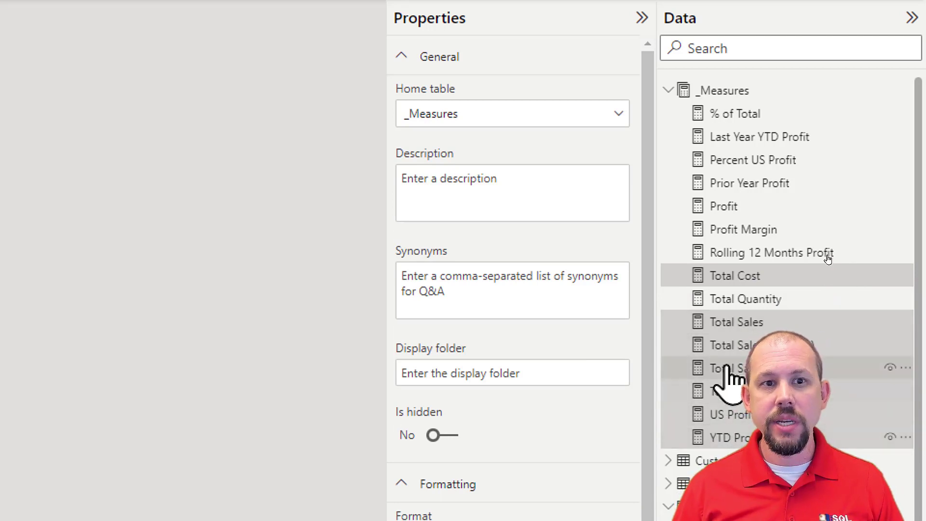
pyautogui.keyDown('ctrl'); pyautogui.click(723, 206); pyautogui.keyUp('ctrl')
pyautogui.keyDown('ctrl'); pyautogui.click(743, 182); pyautogui.keyUp('ctrl')
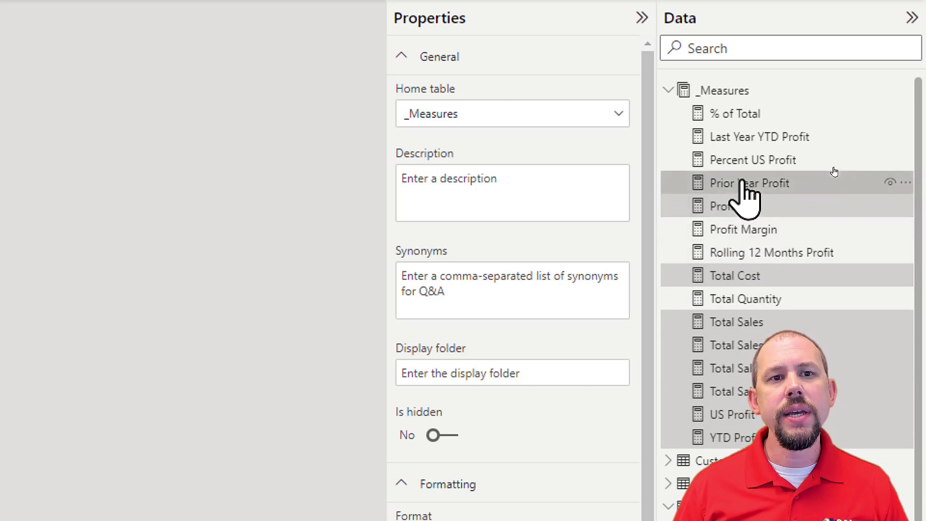
pyautogui.keyDown('ctrl'); pyautogui.click(754, 137); pyautogui.keyUp('ctrl')
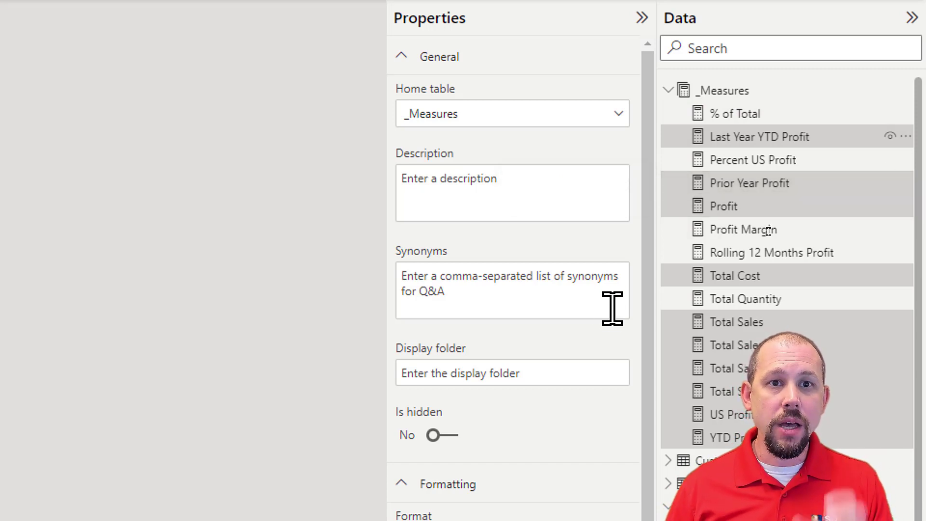
# Scroll the Properties pane down to the Formatting section
pyautogui.scroll(-1, 527, 413)
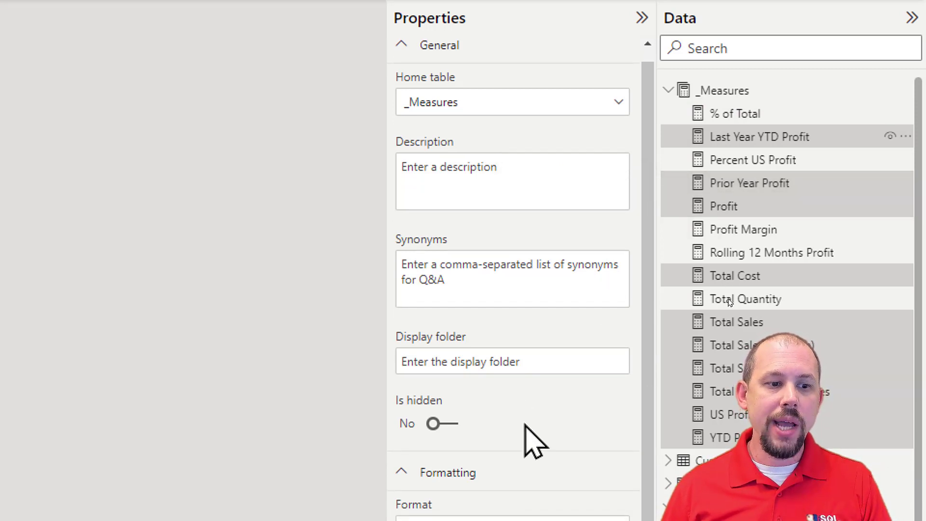